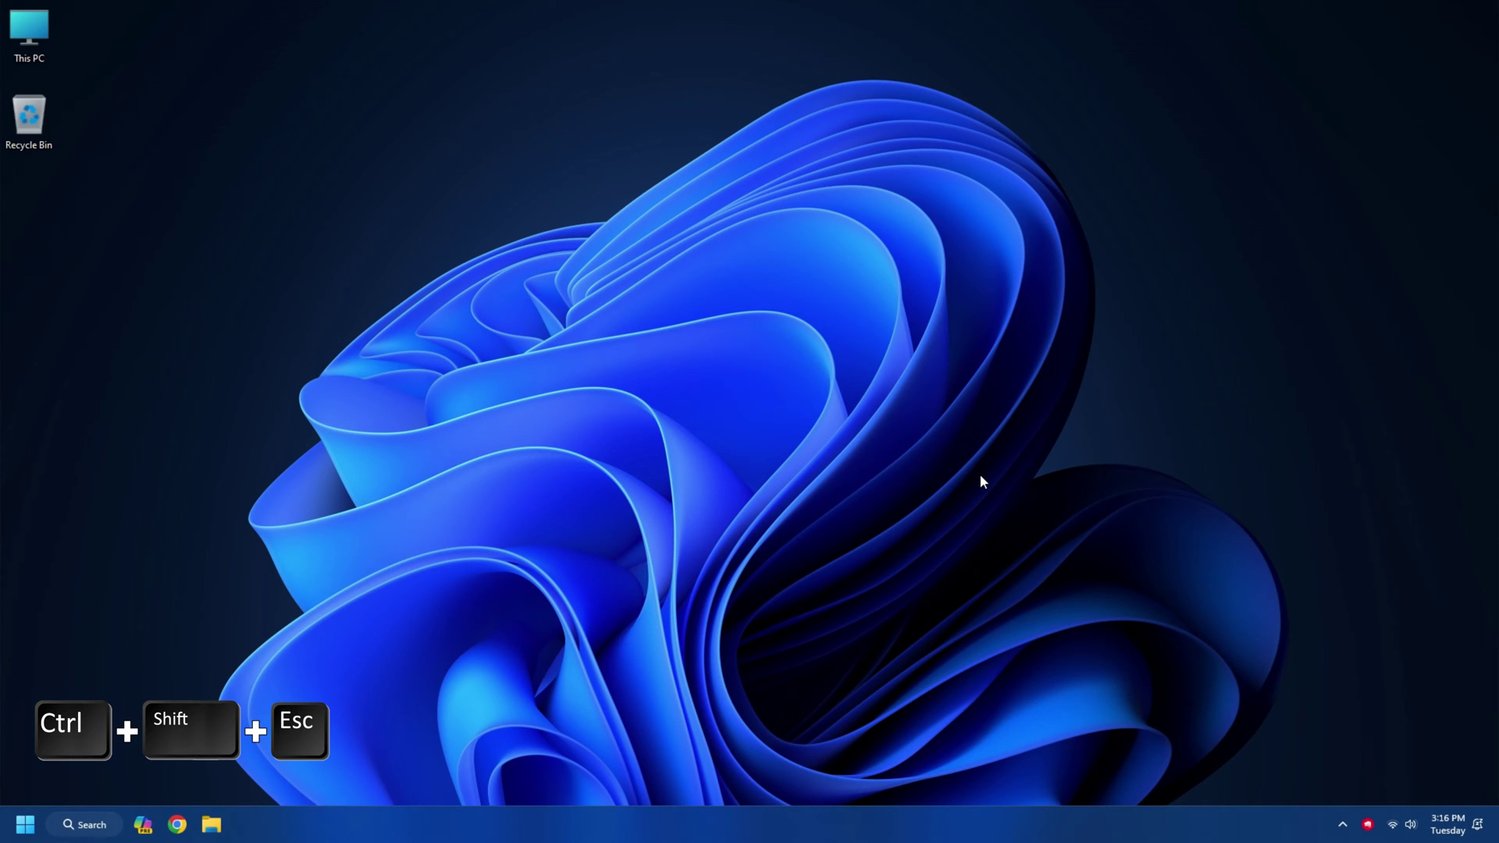
Step: Open Task Manager and bring up the context menu for the Windows Explorer process
key(ctrl+shift+Escape)
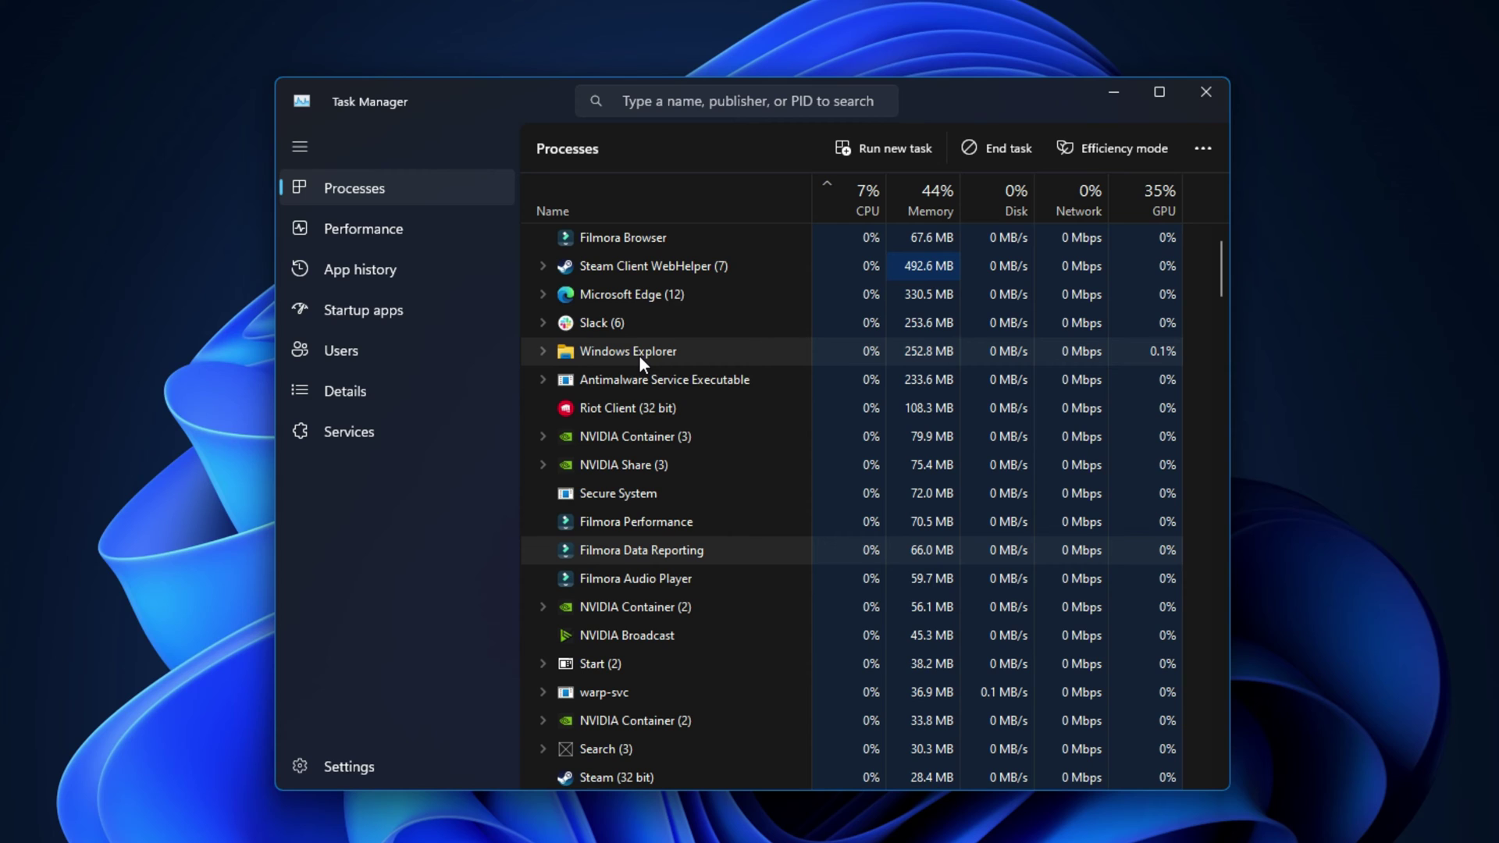
right_click(637, 355)
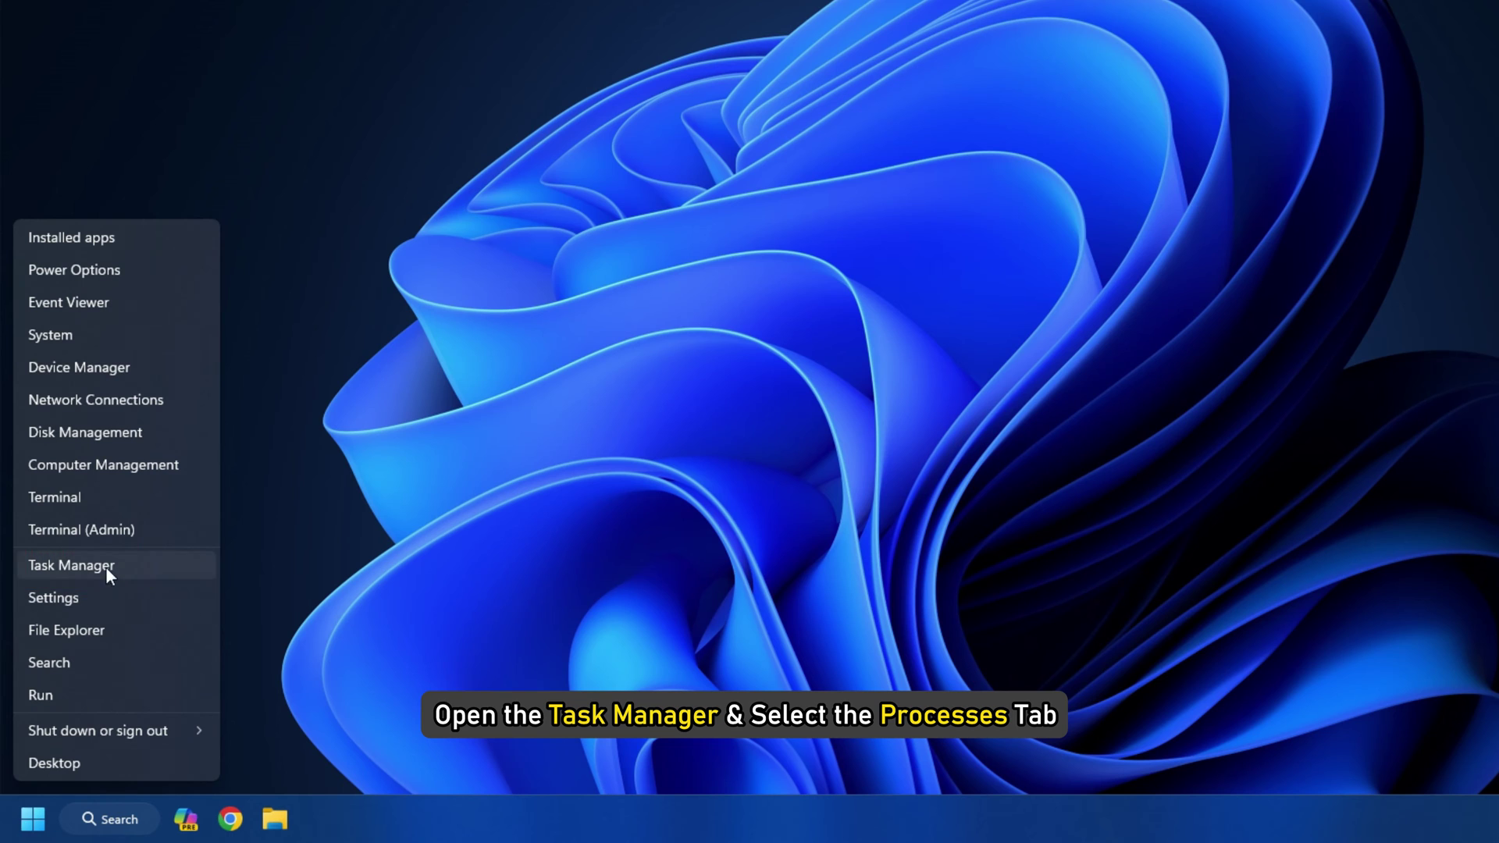
Step: Open Task Manager, sort processes by Memory and then by Disk, and close it
click(106, 566)
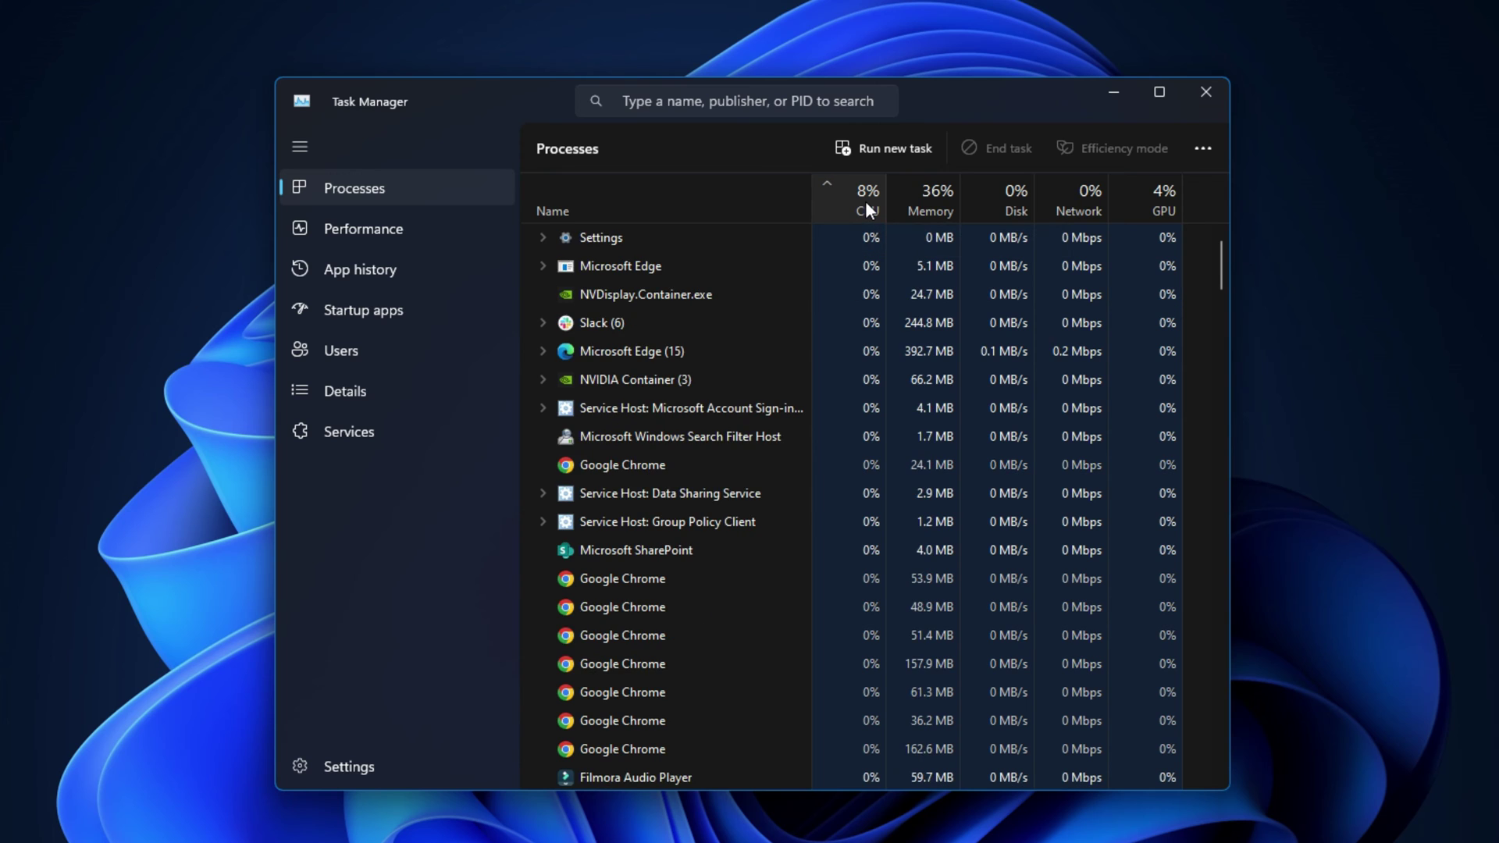
click(933, 201)
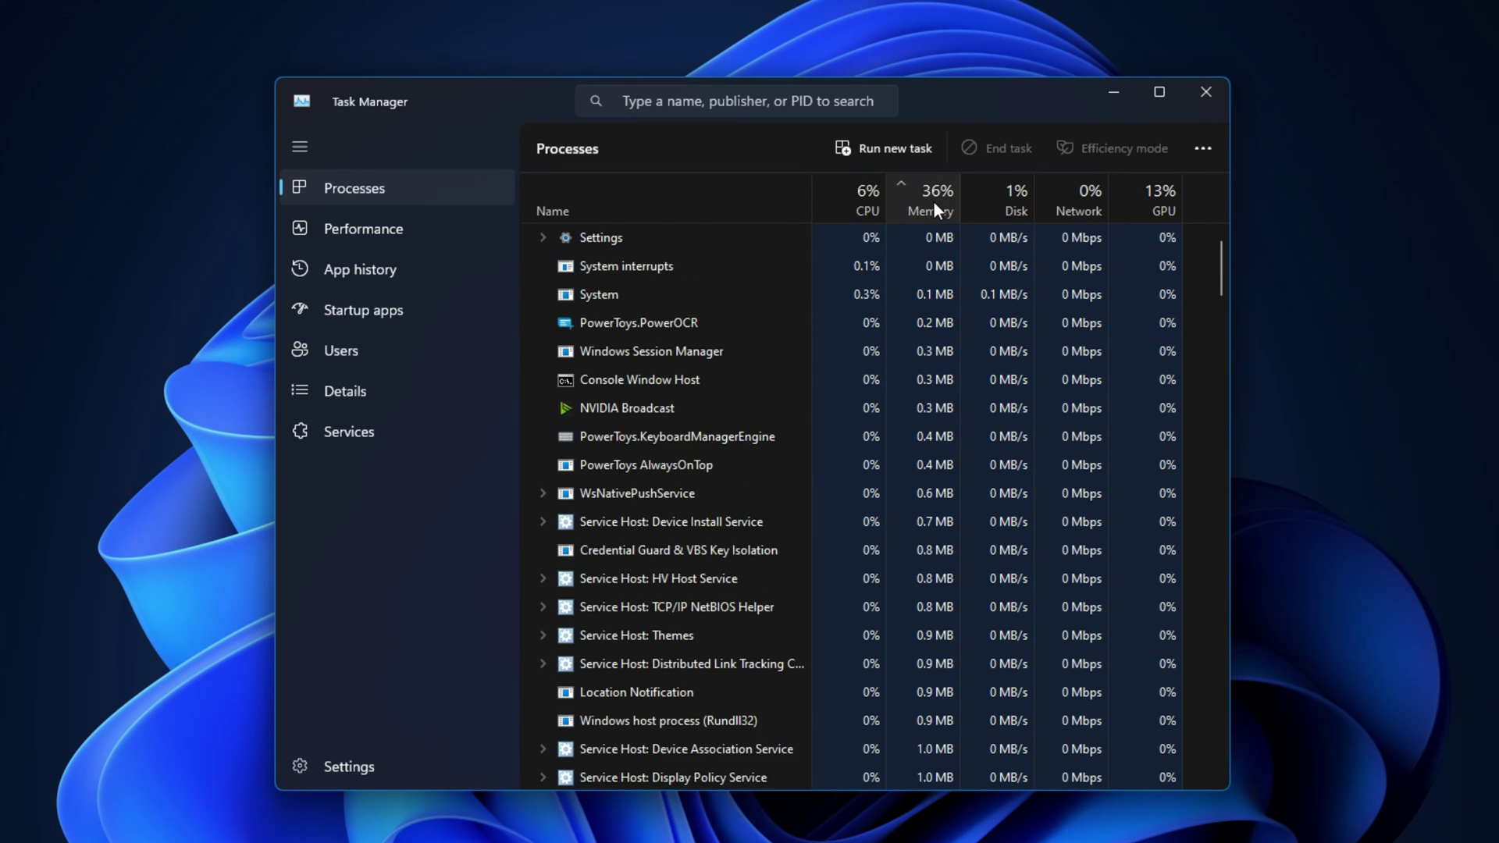
click(934, 201)
click(934, 200)
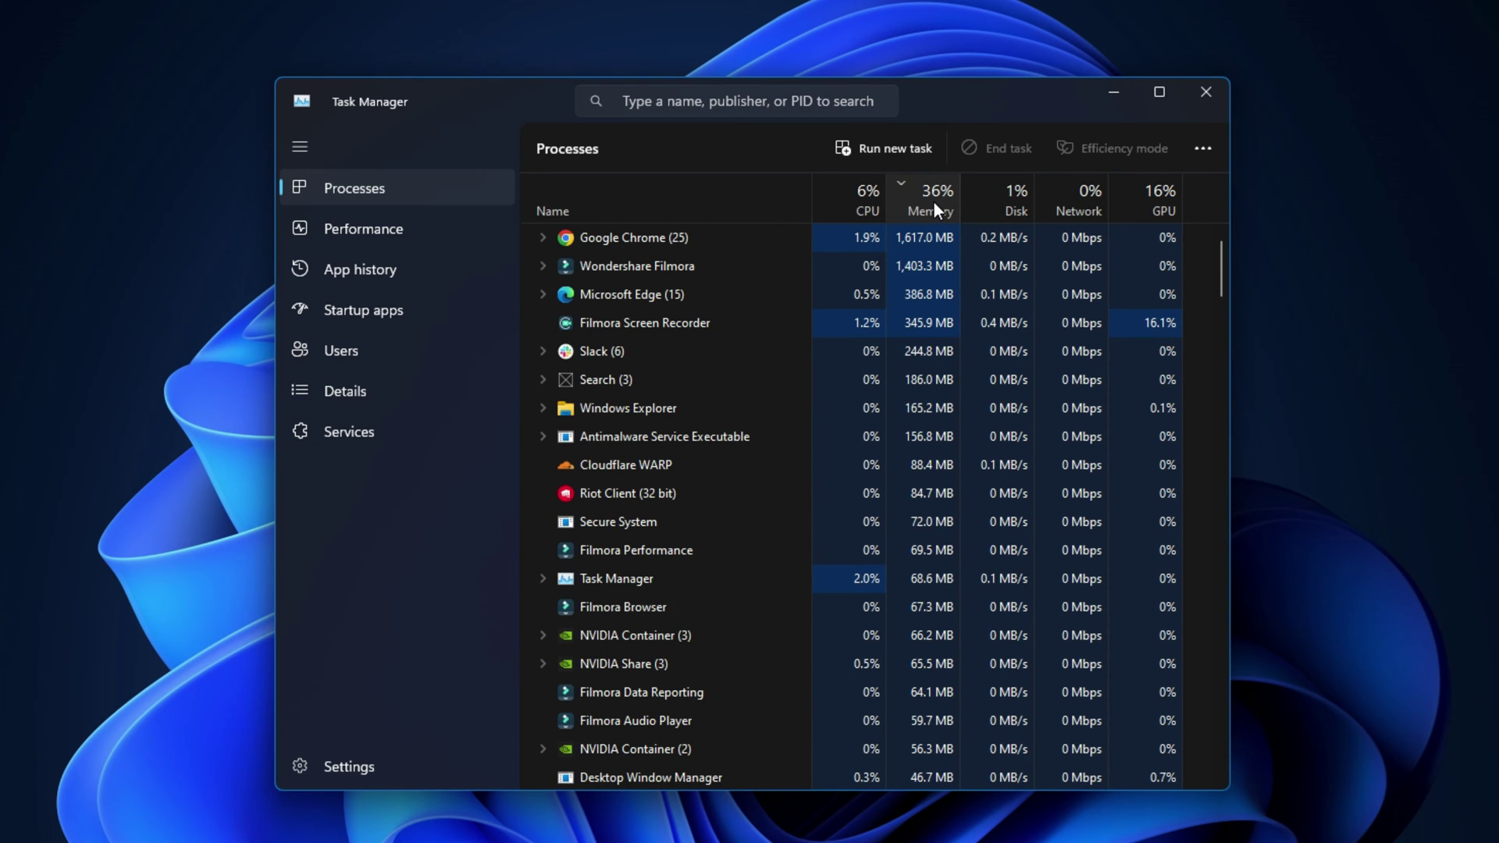
click(933, 200)
click(999, 200)
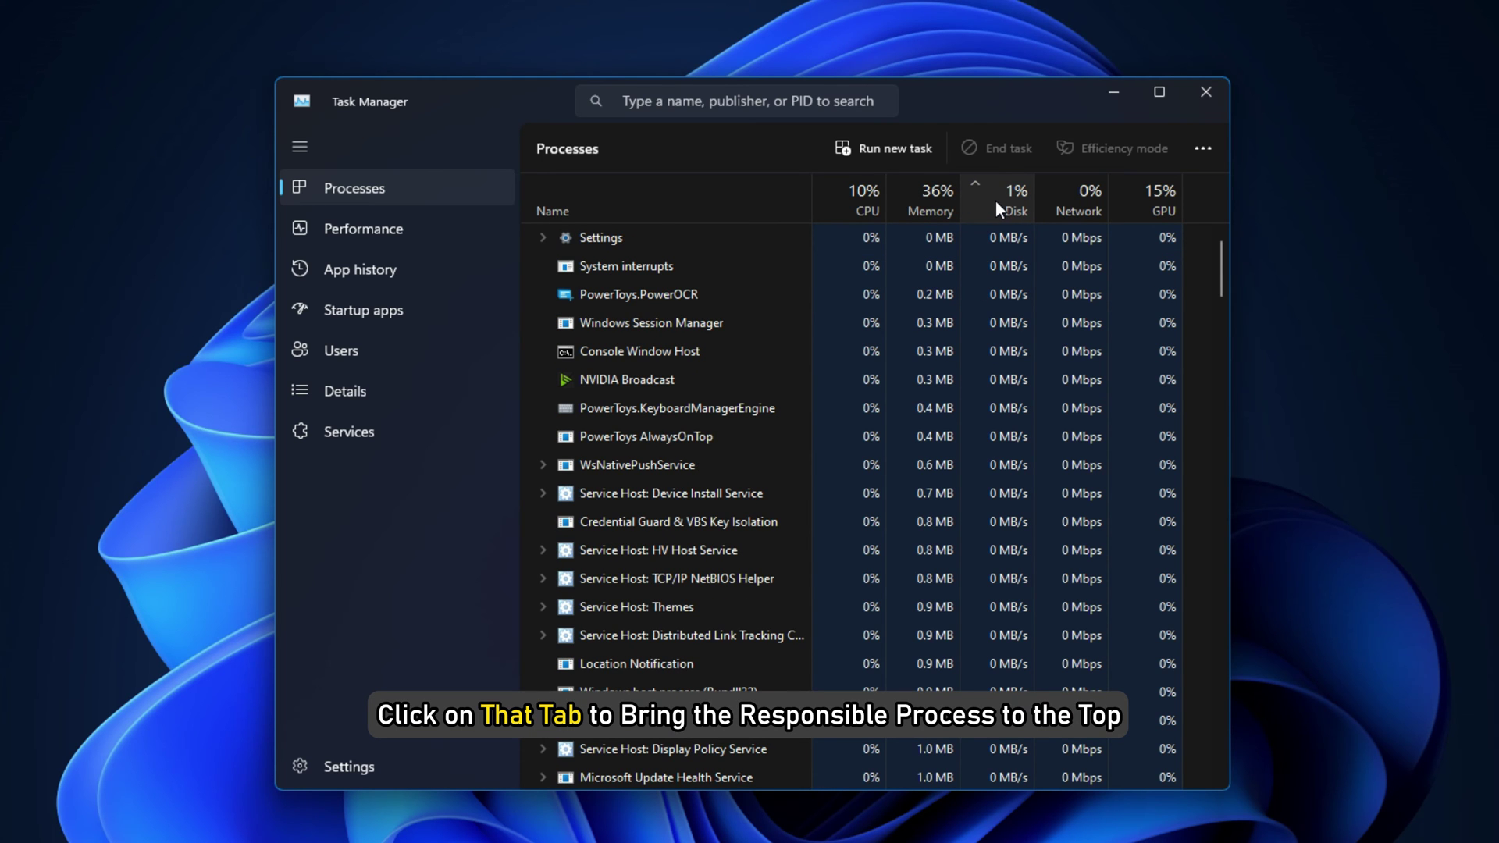
click(1204, 92)
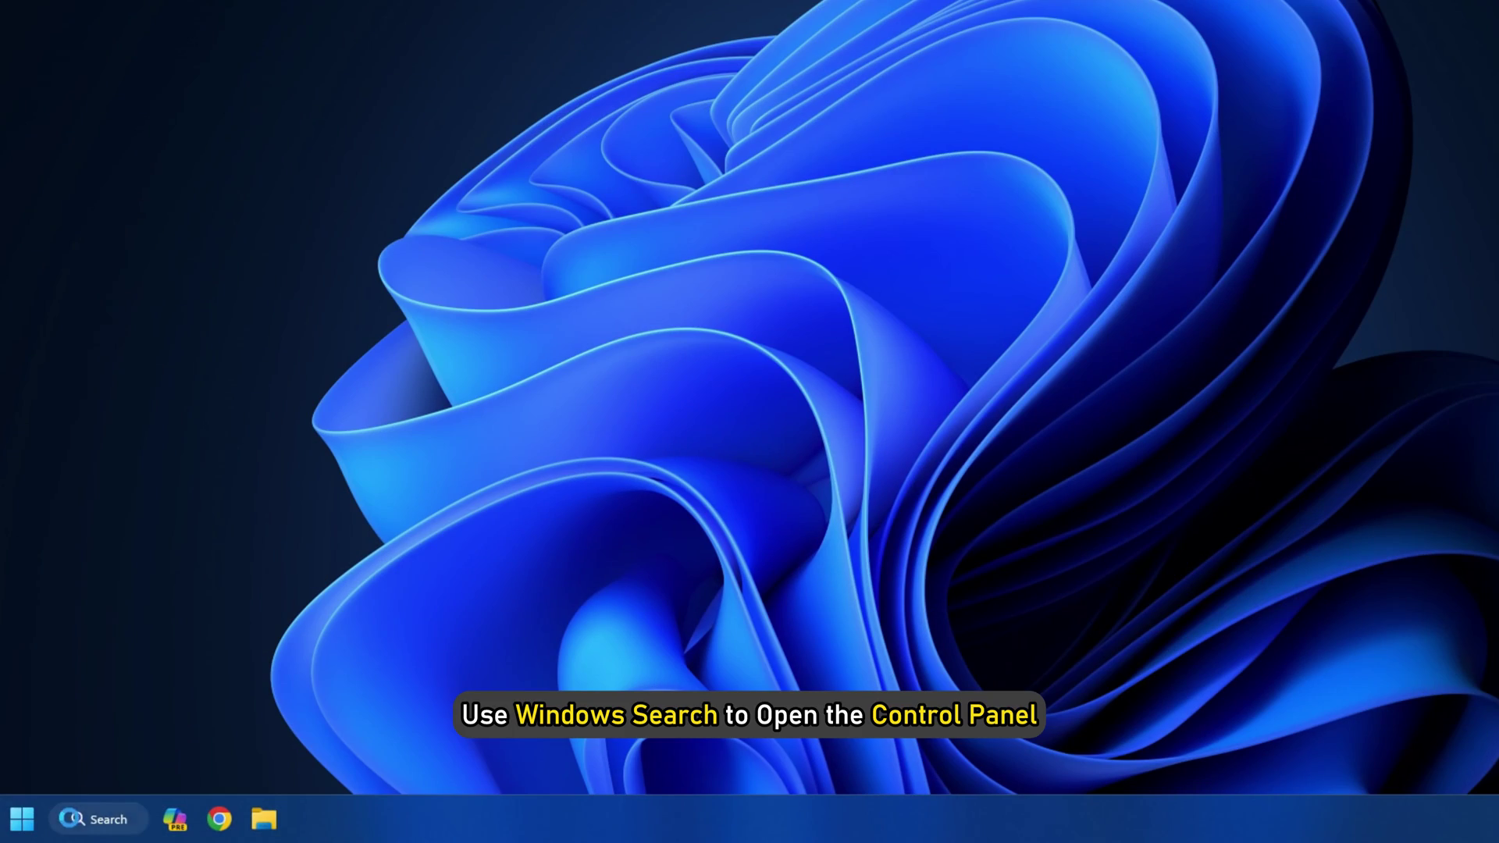
Step: Open Control Panel from search and open the Mouse settings
click(94, 818)
text(C)
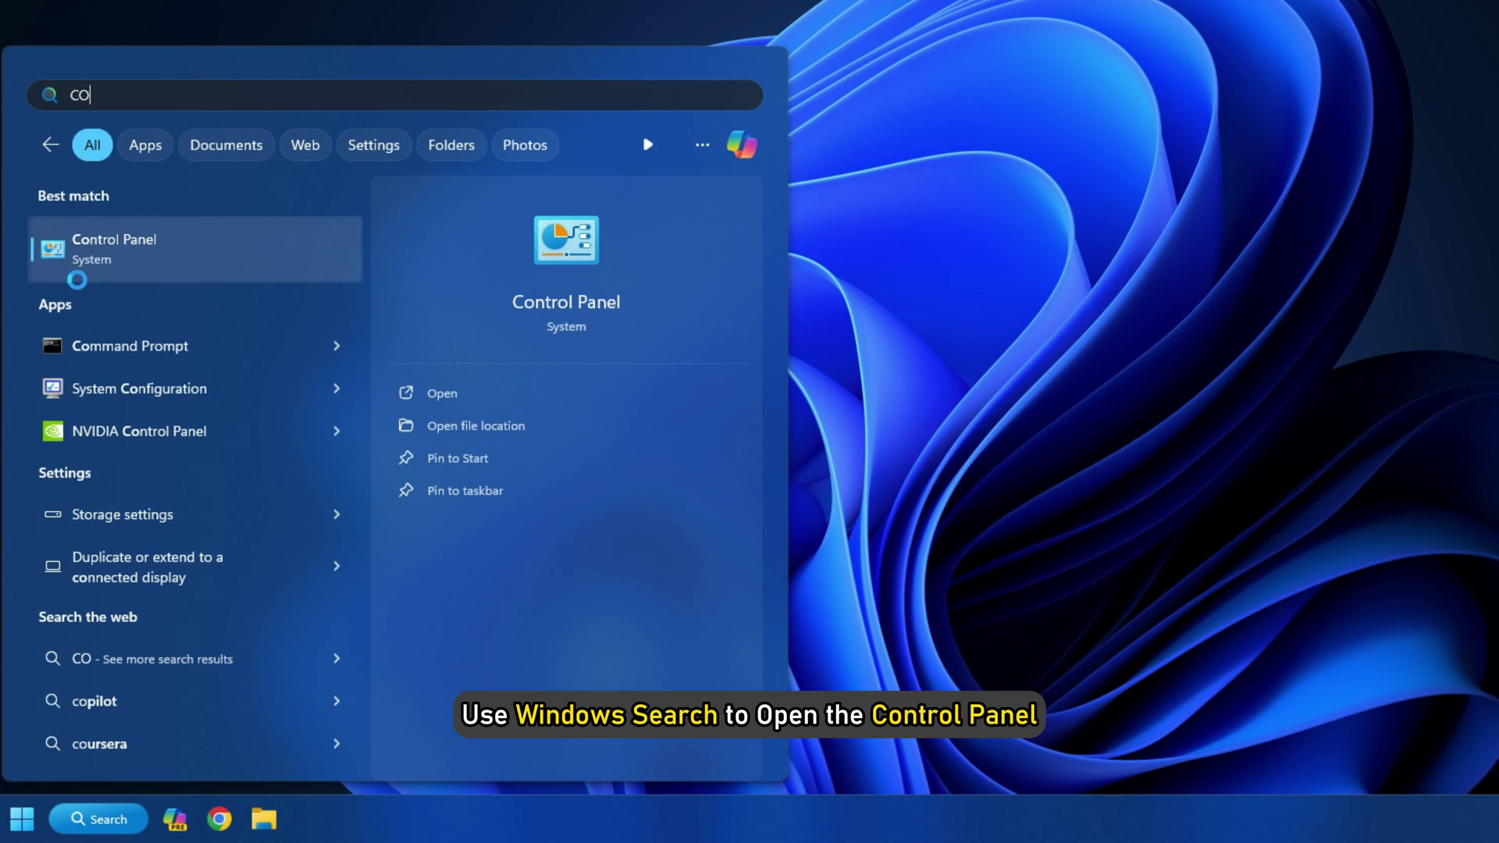
click(195, 248)
click(938, 122)
text(M)
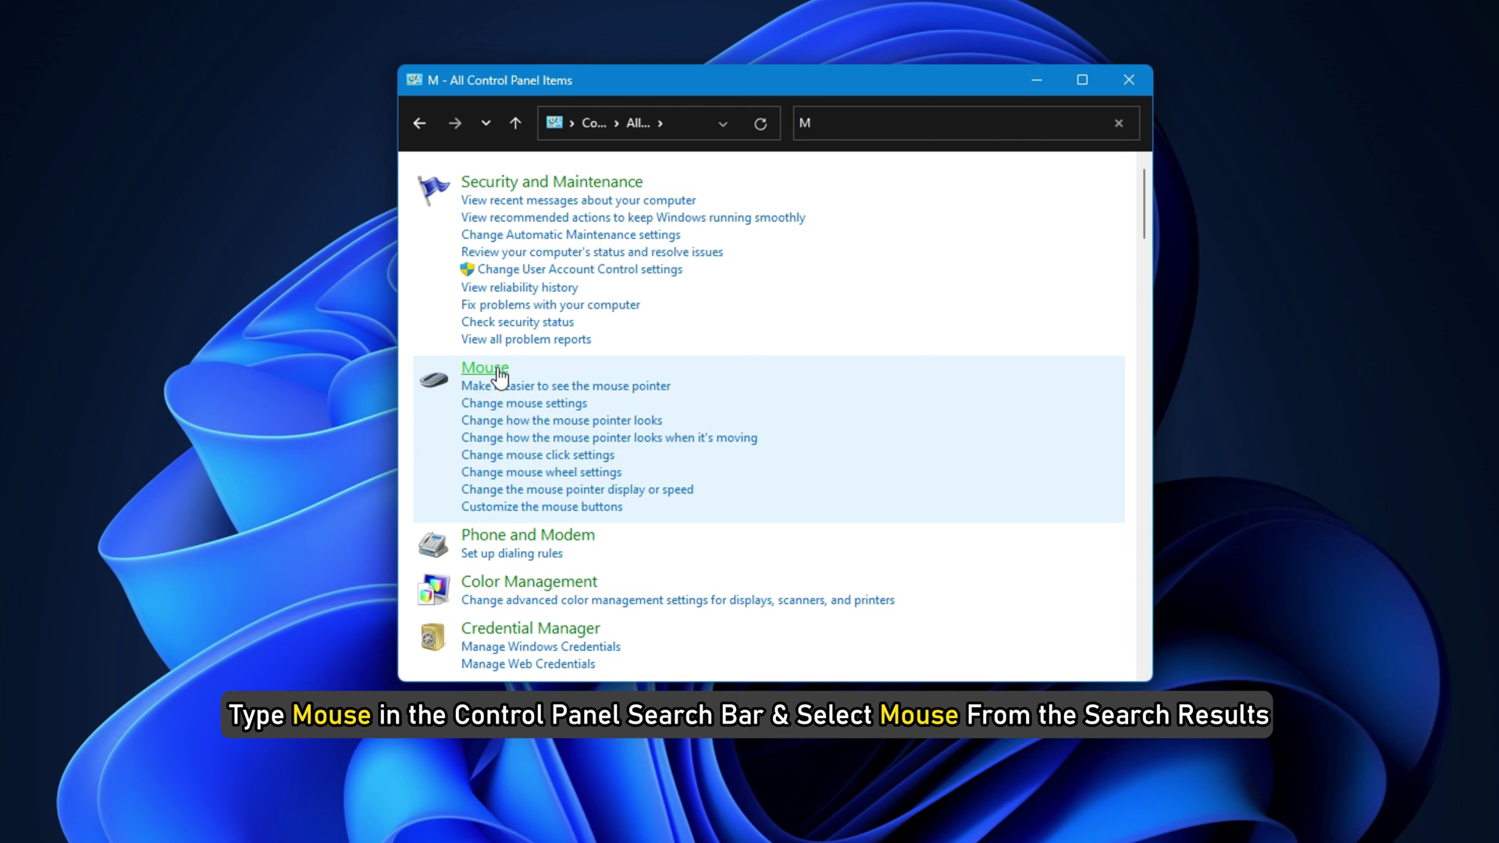
click(485, 368)
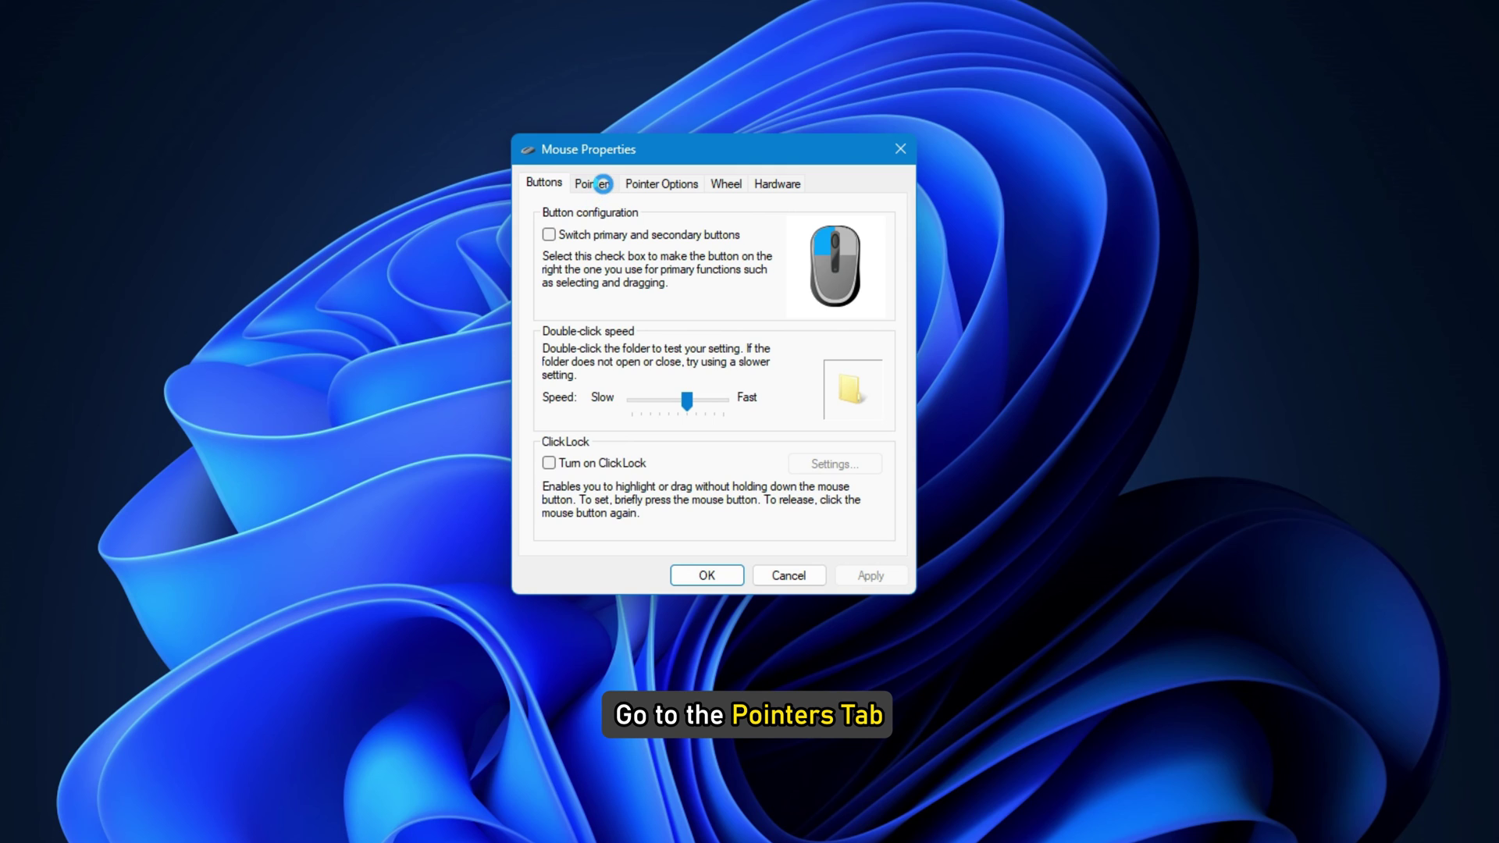
Step: Choose the Magnified pointer scheme and the aero_arrow_l.cur cursor file on the Pointers tab
click(602, 183)
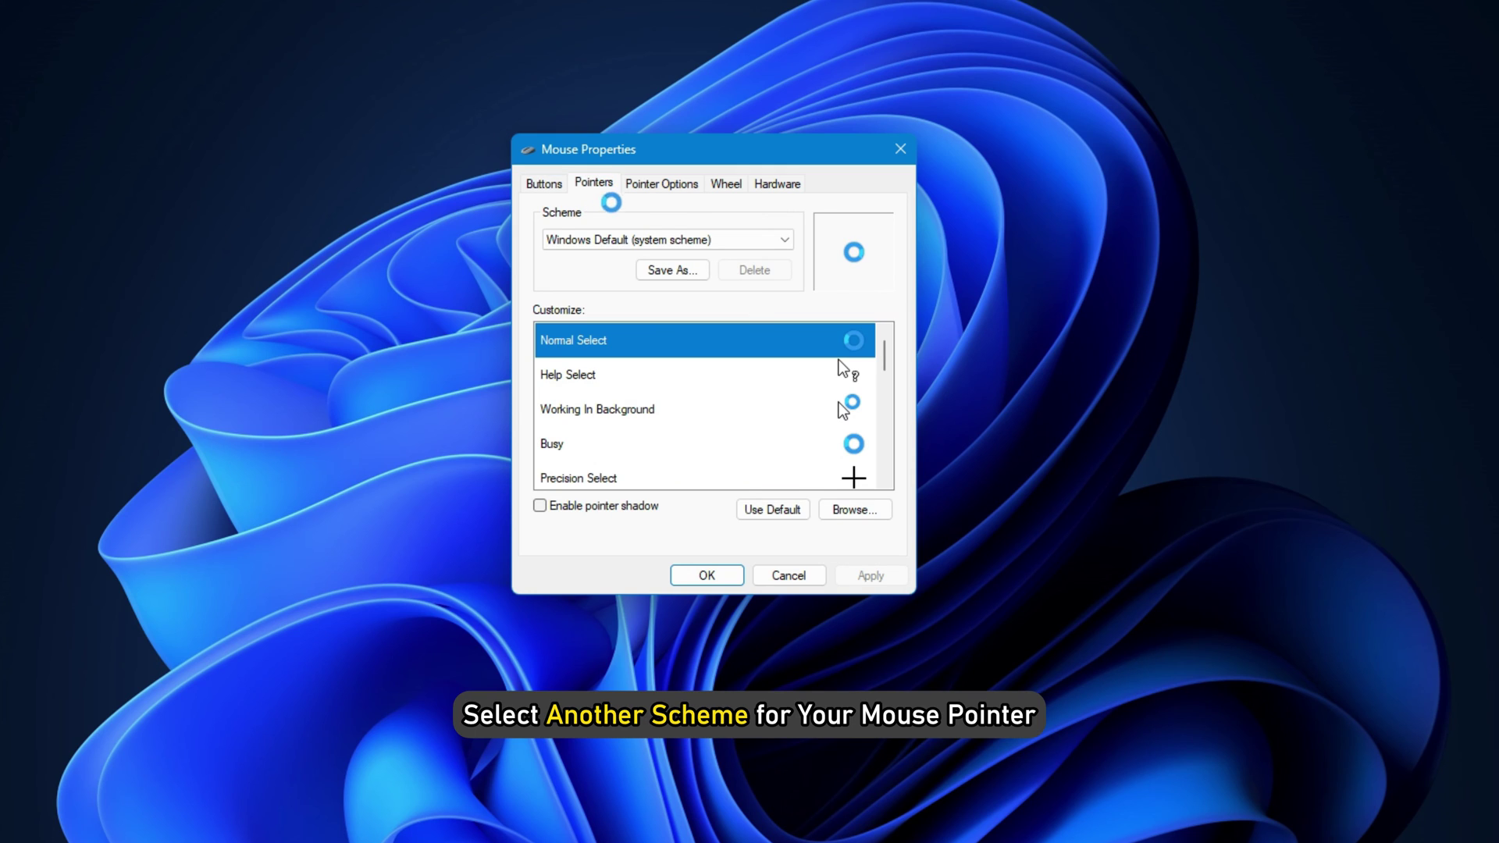
click(643, 239)
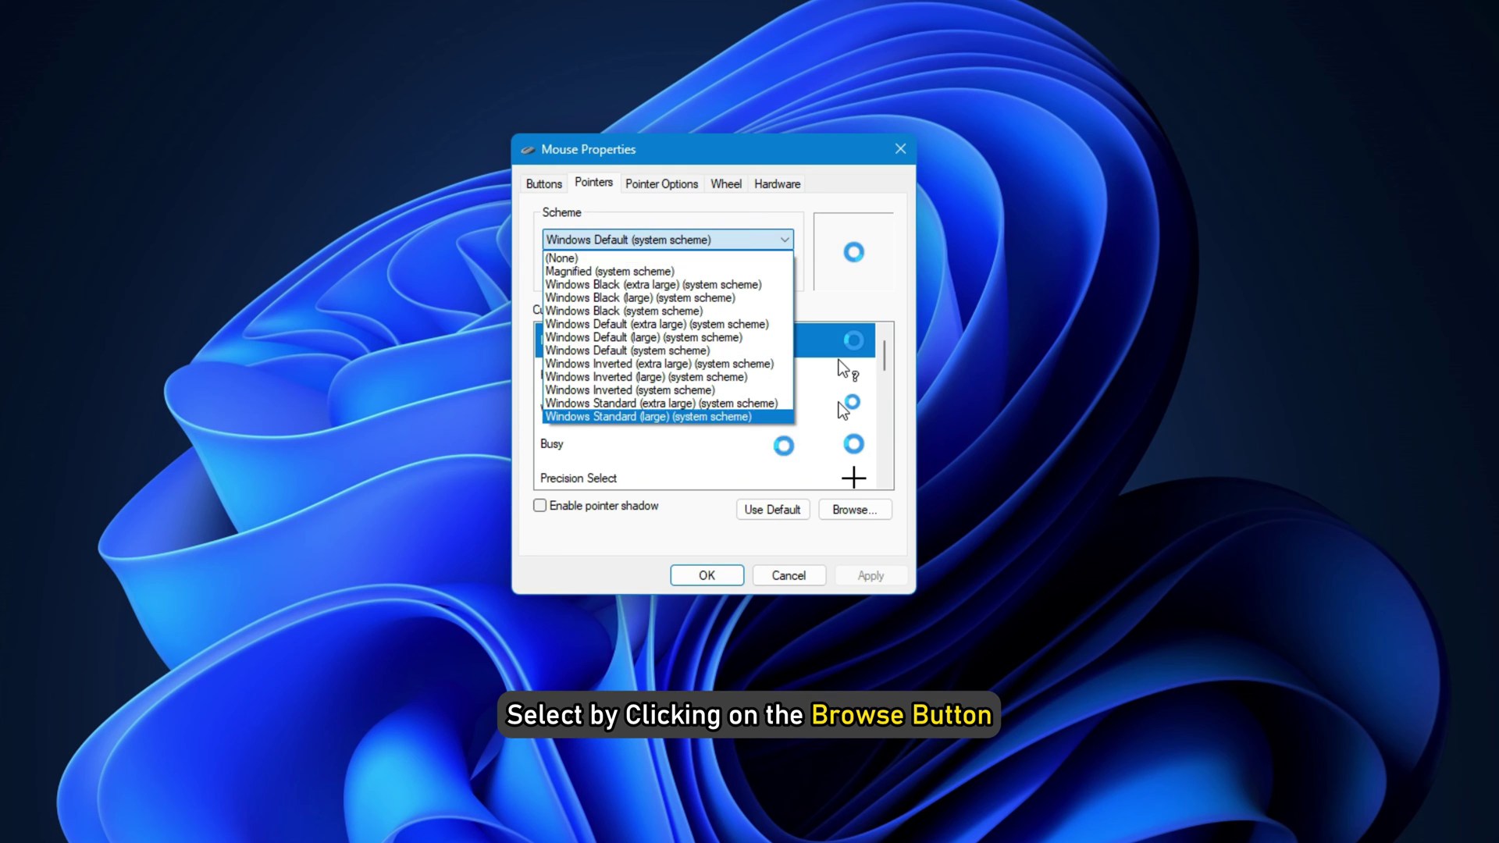
click(667, 351)
click(853, 509)
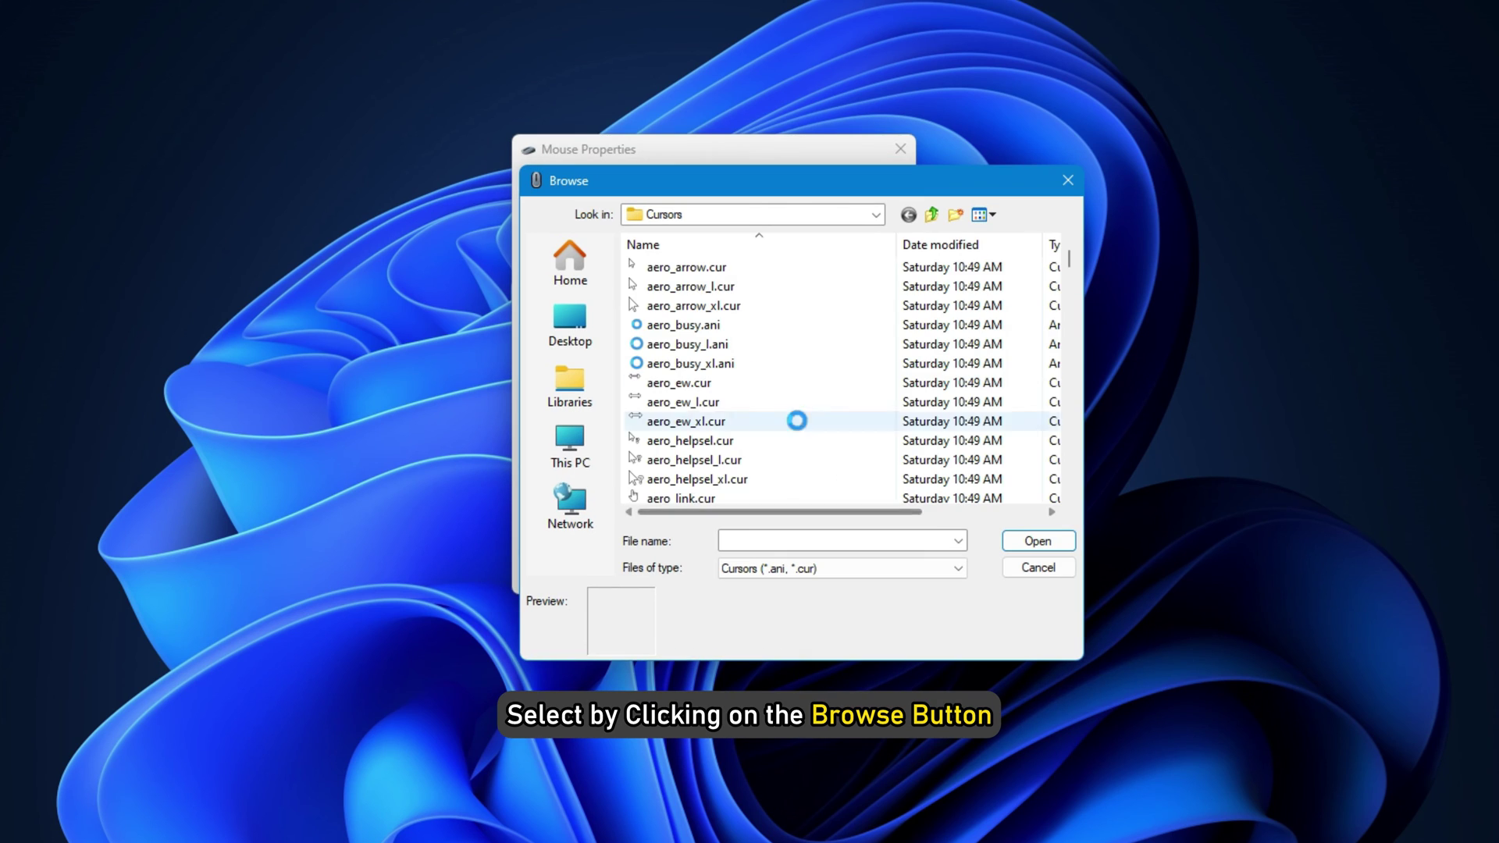
click(802, 285)
click(1039, 541)
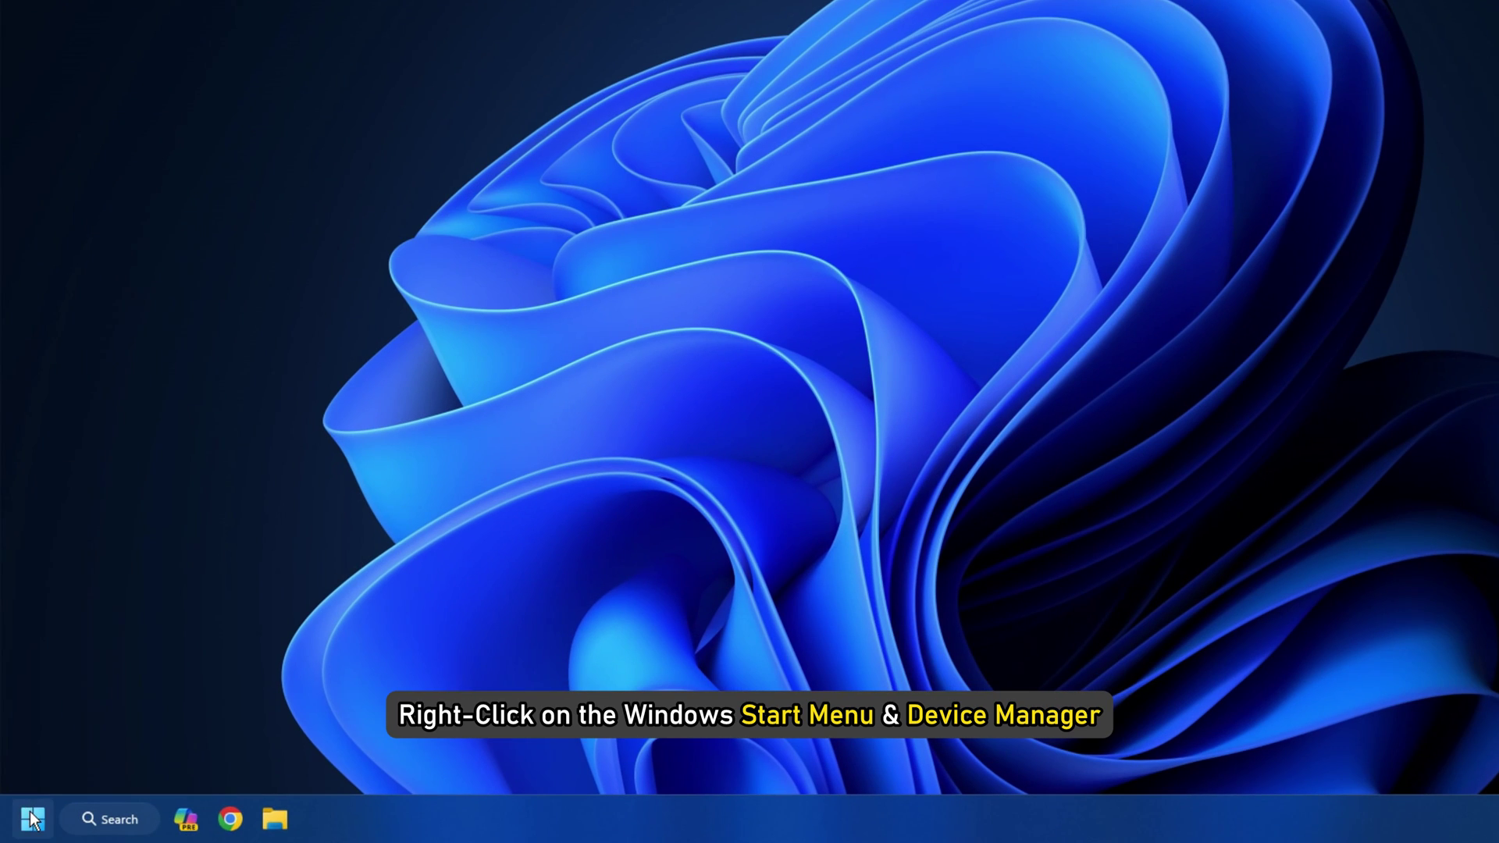
Step: Choose Uninstall device for the HID-compliant mouse under Mice and other pointing devices in Device Manager
right_click(33, 819)
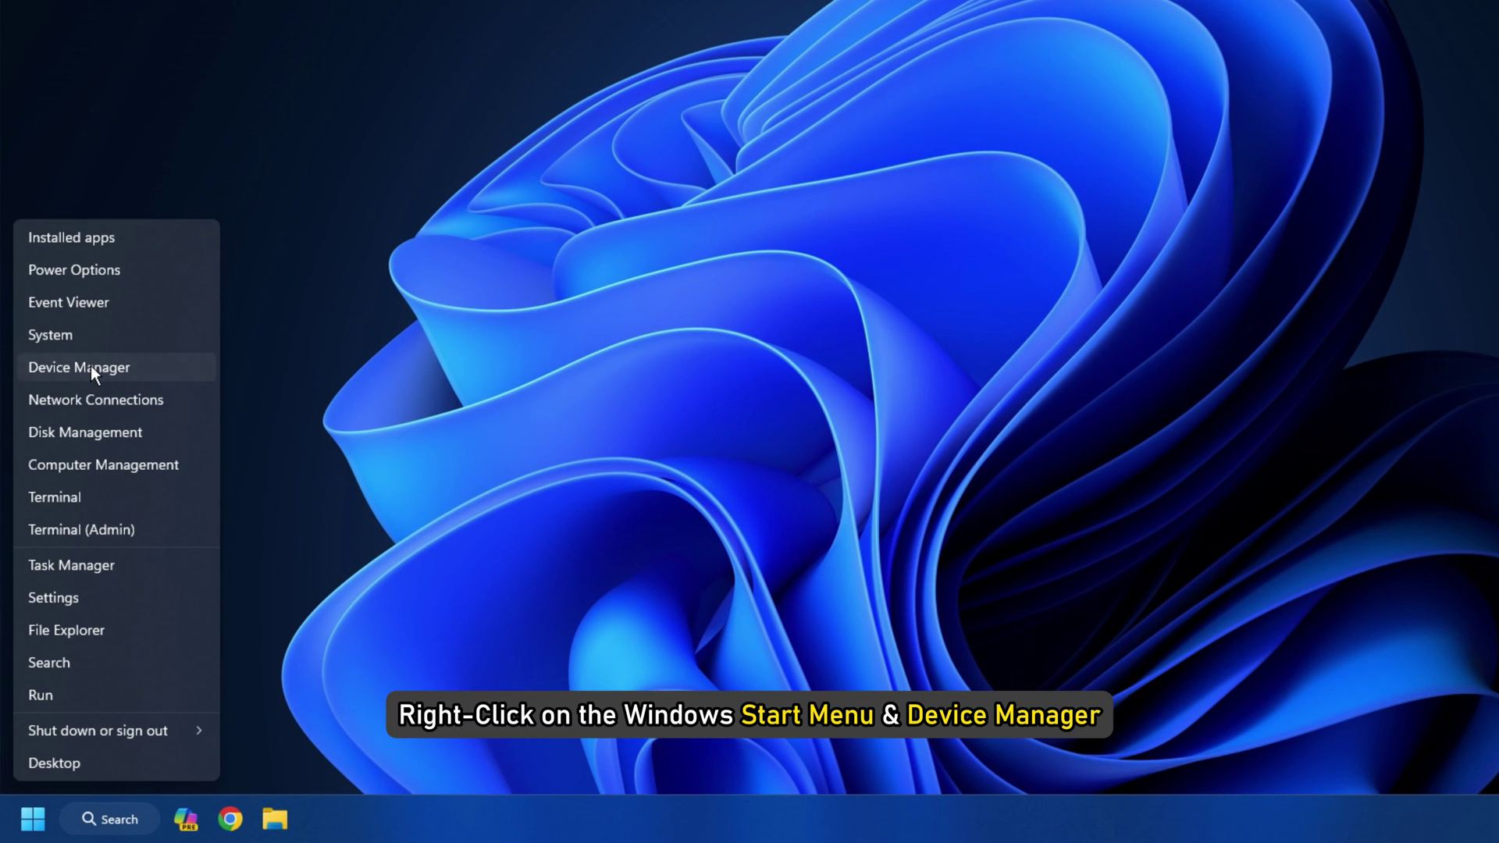
click(91, 366)
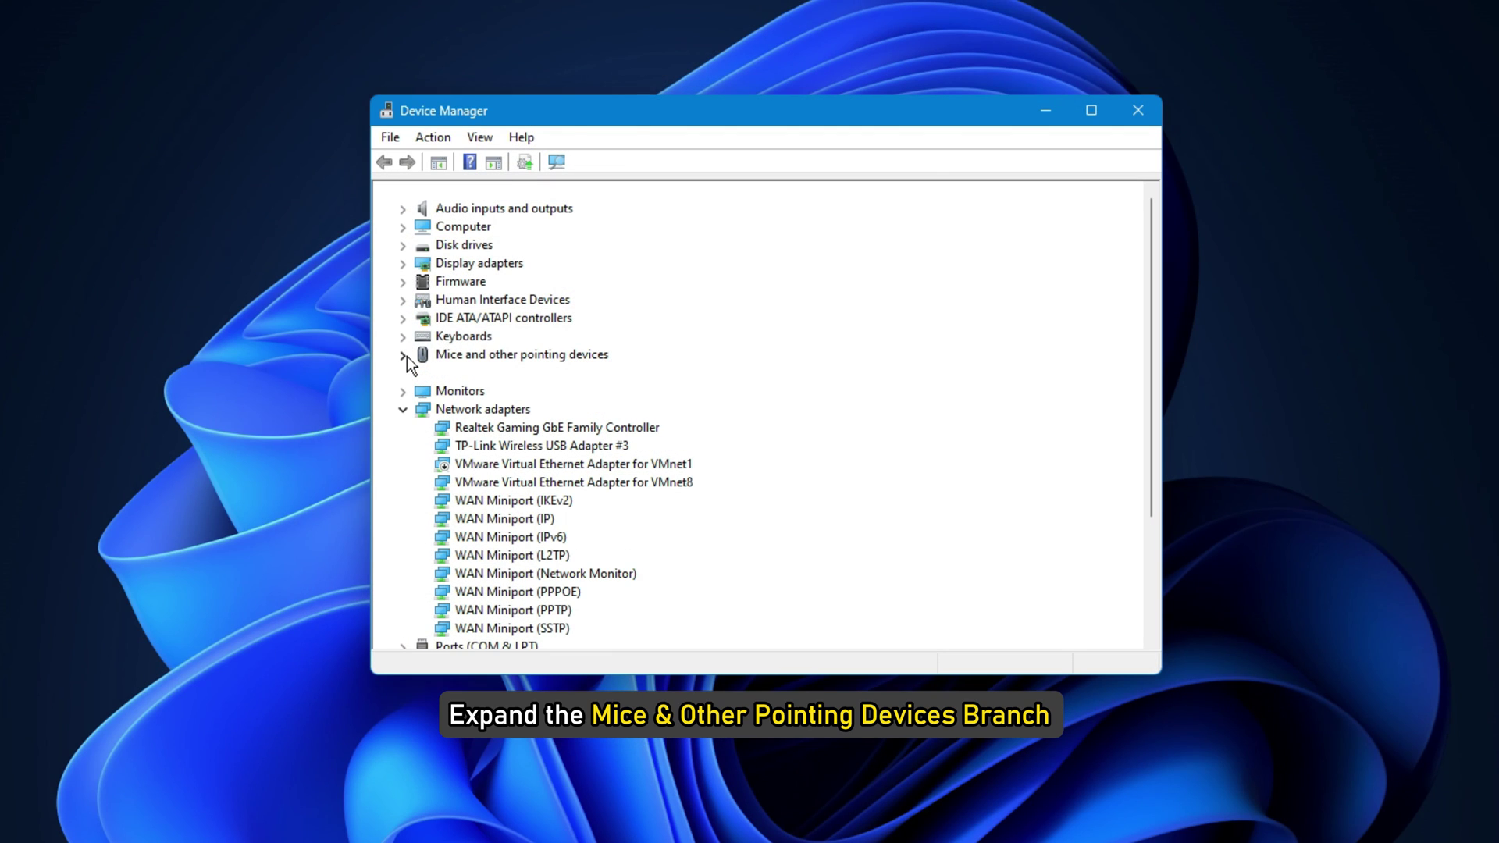
click(407, 356)
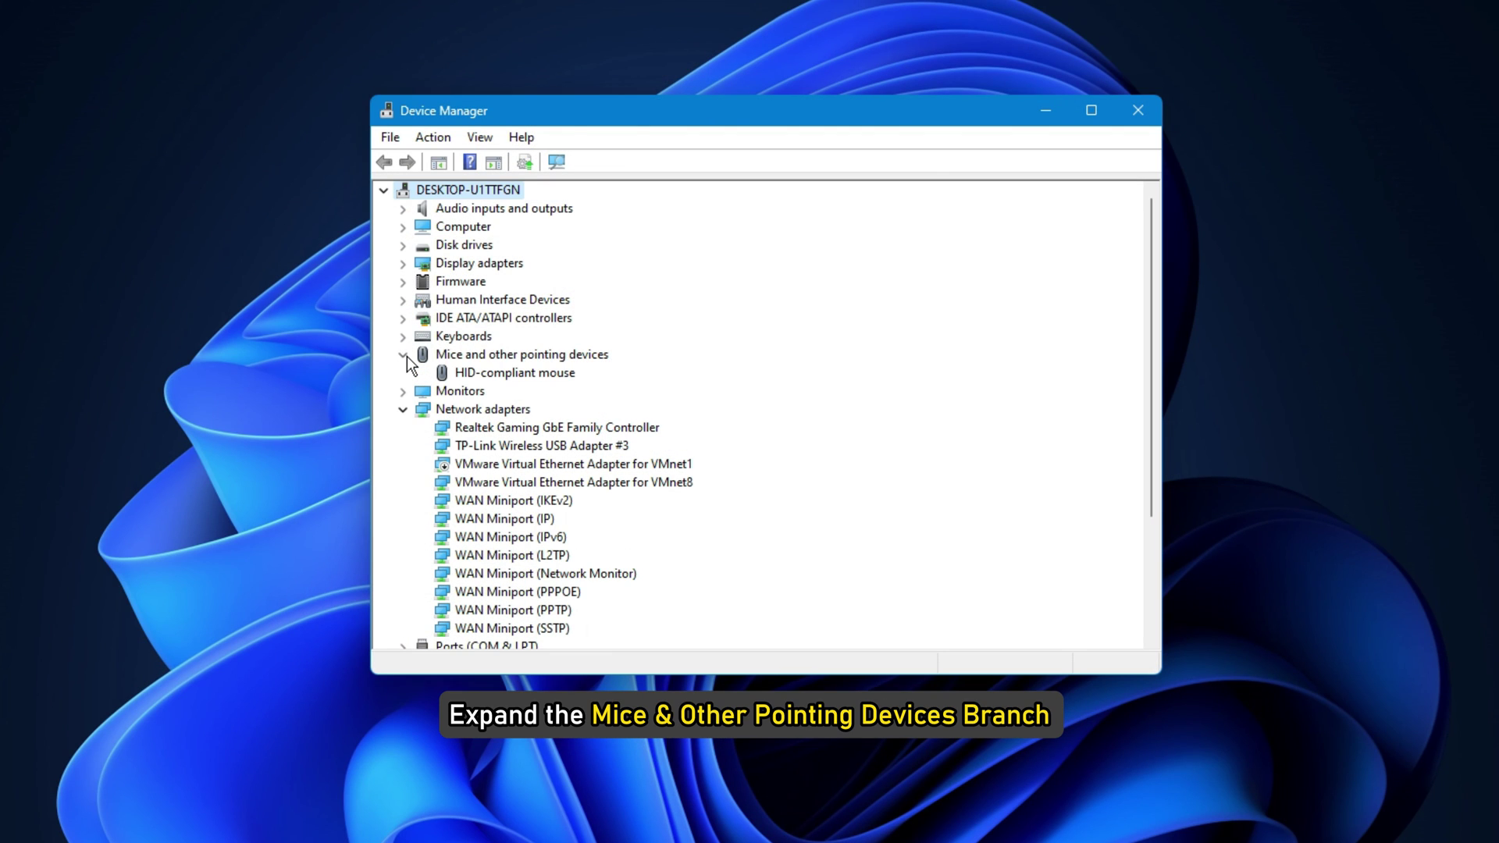
right_click(488, 373)
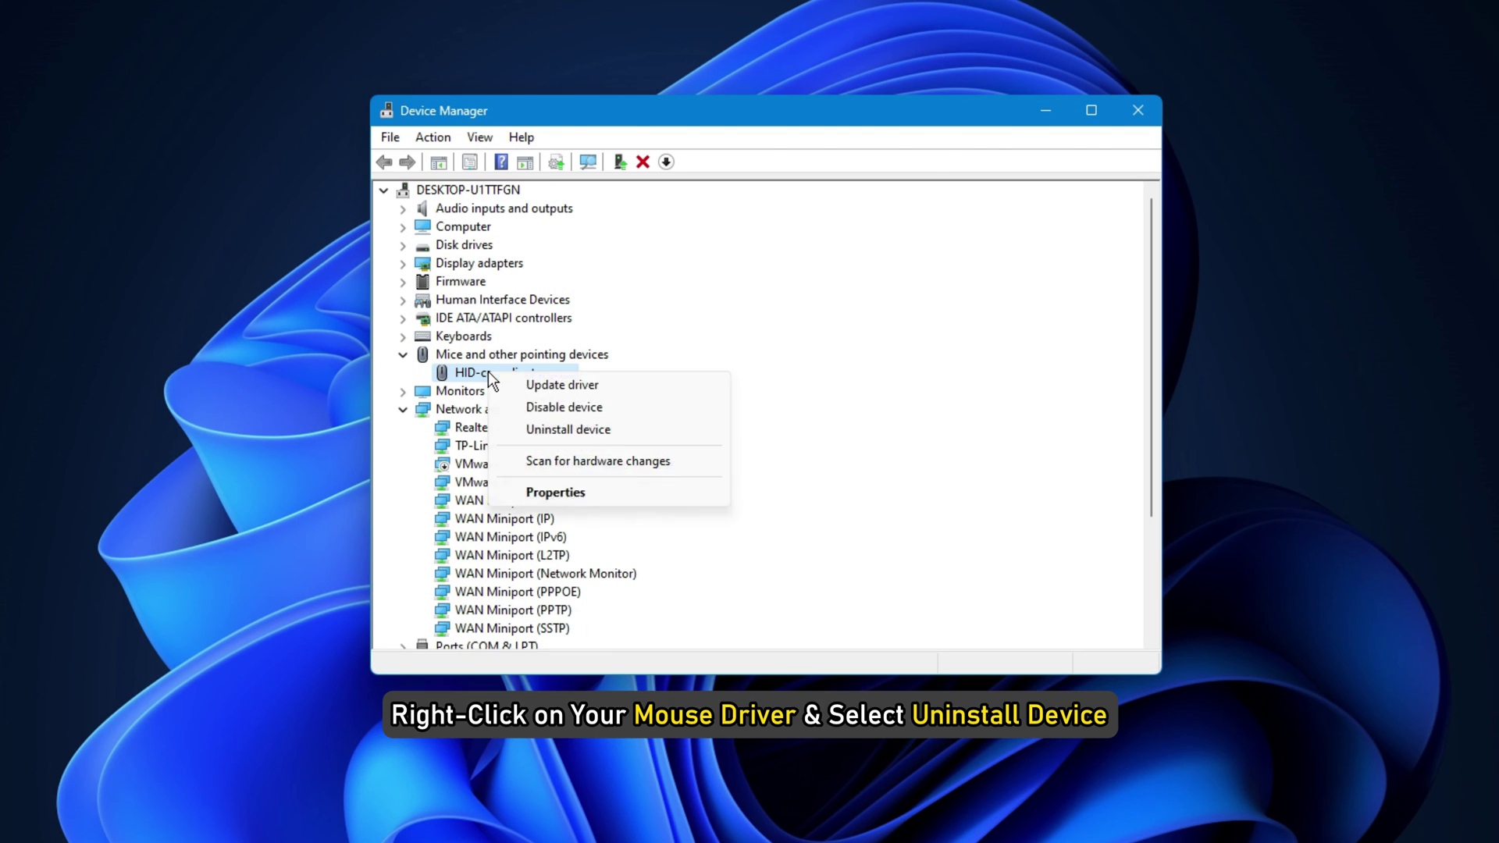
click(568, 430)
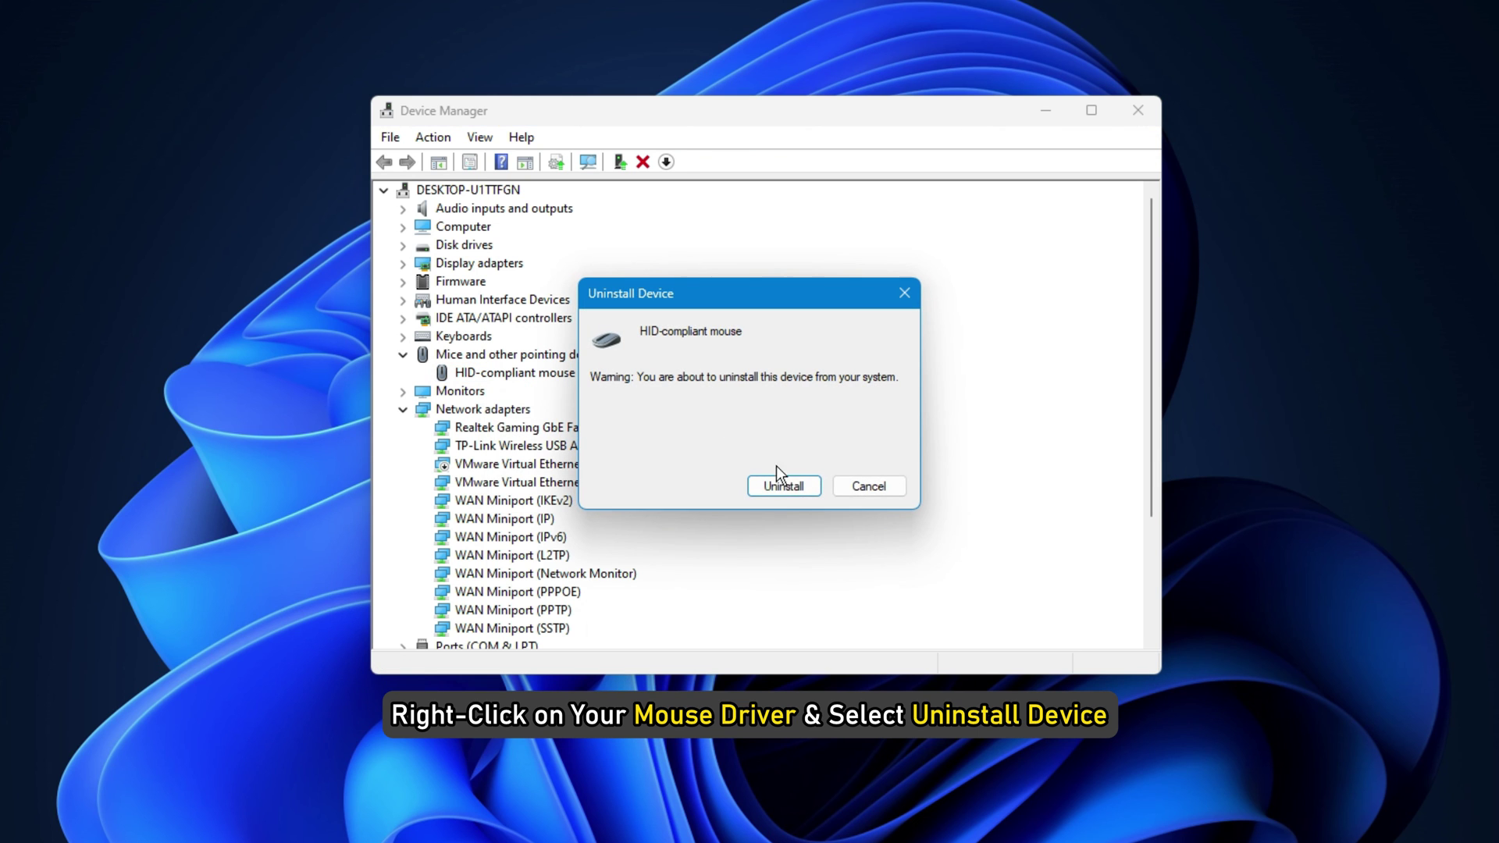